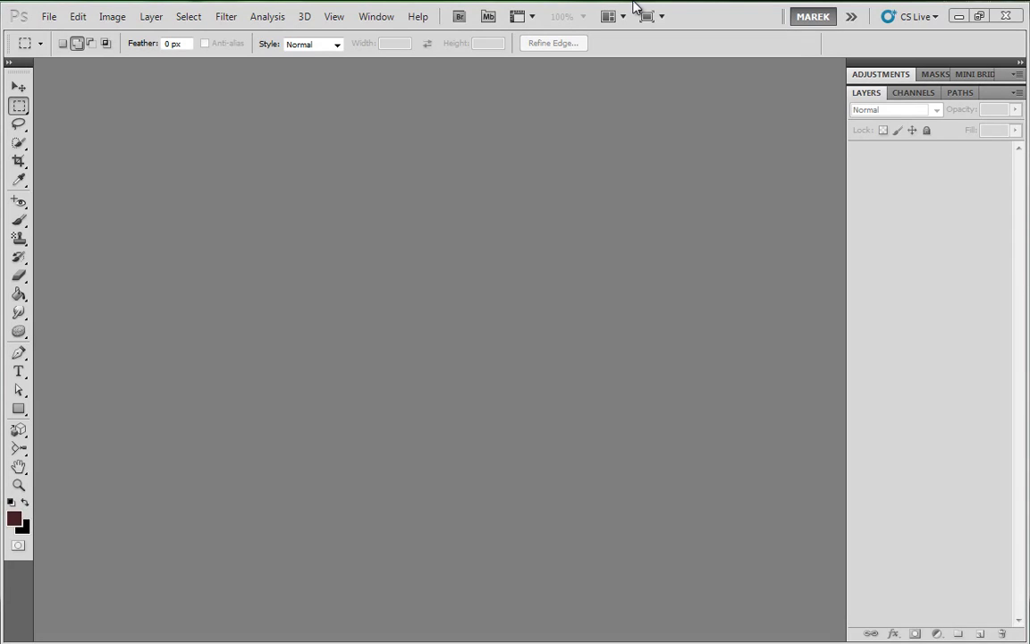
{"action": "key", "text": "alt+Tab"}
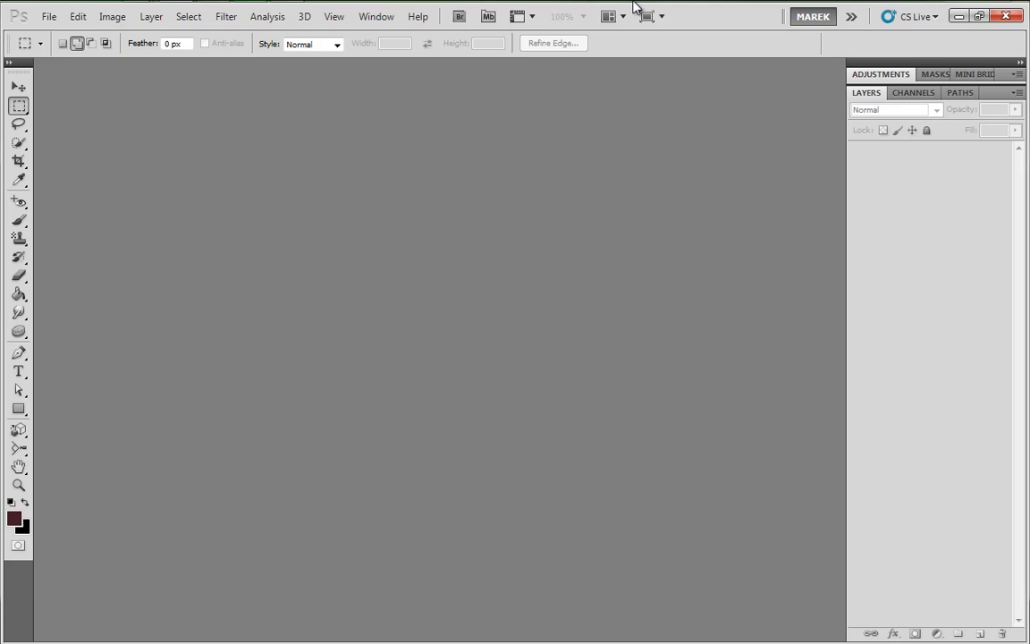
{"action": "key", "text": "alt+Tab"}
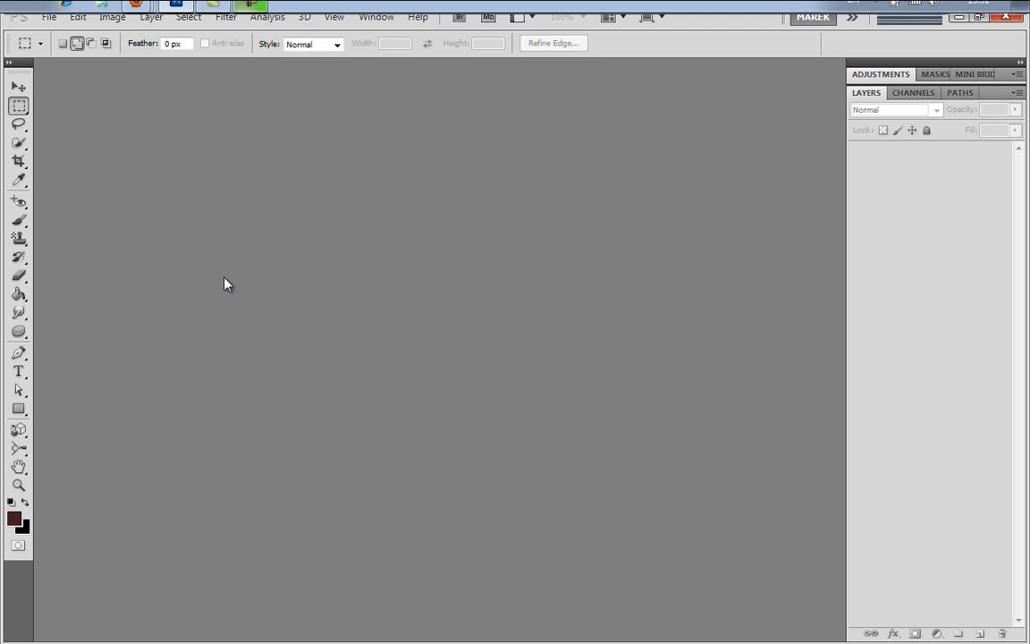
{"action": "key", "text": "alt+Tab"}
{"action": "key", "text": "alt+Tab"}
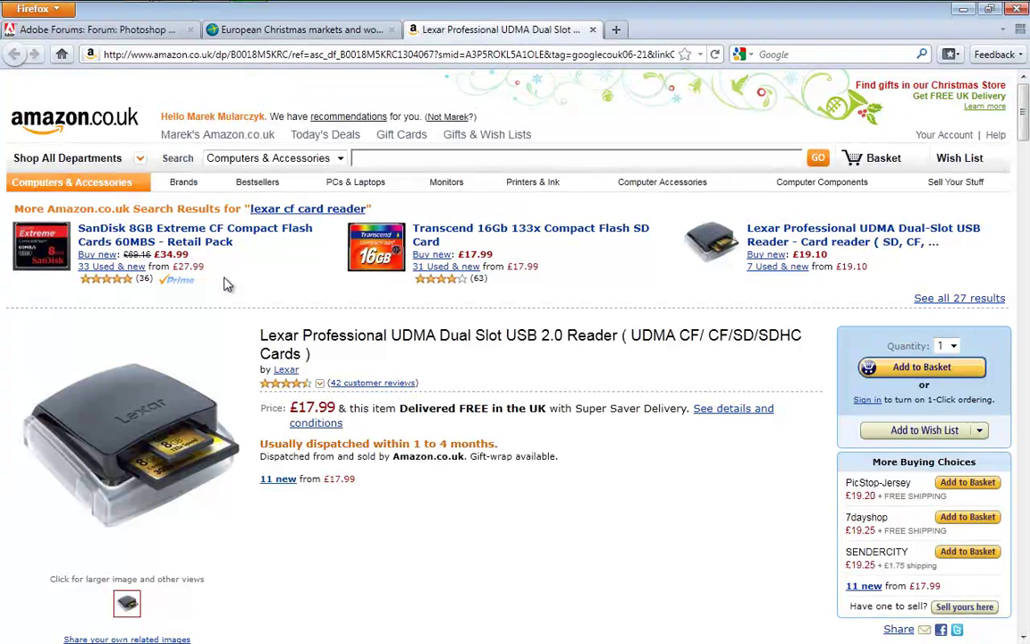
{"action": "left_click", "coordinate": [615, 29]}
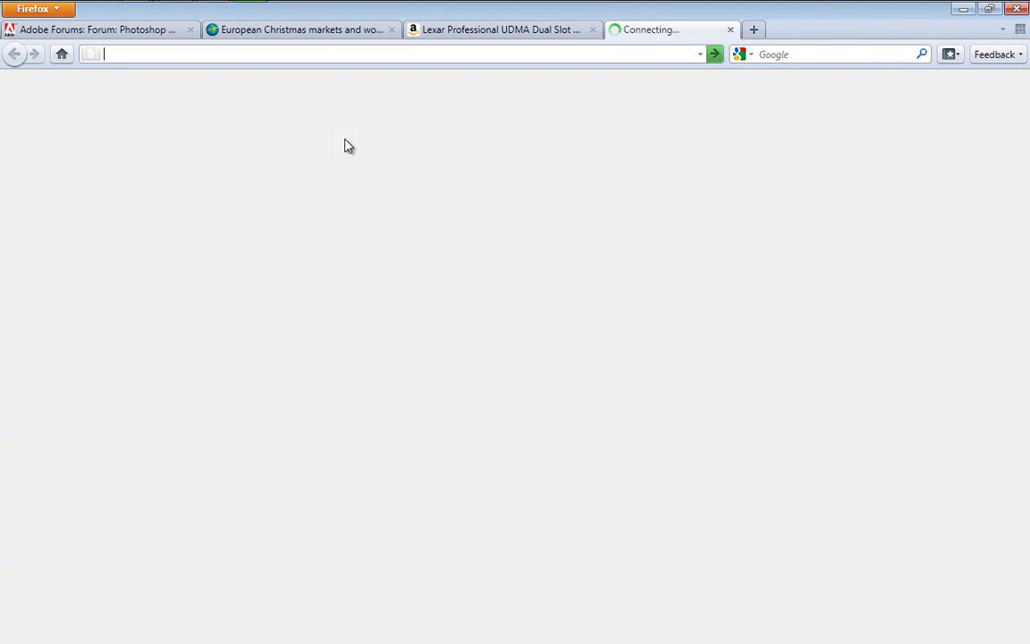
{"action": "type", "text": "saitr"}
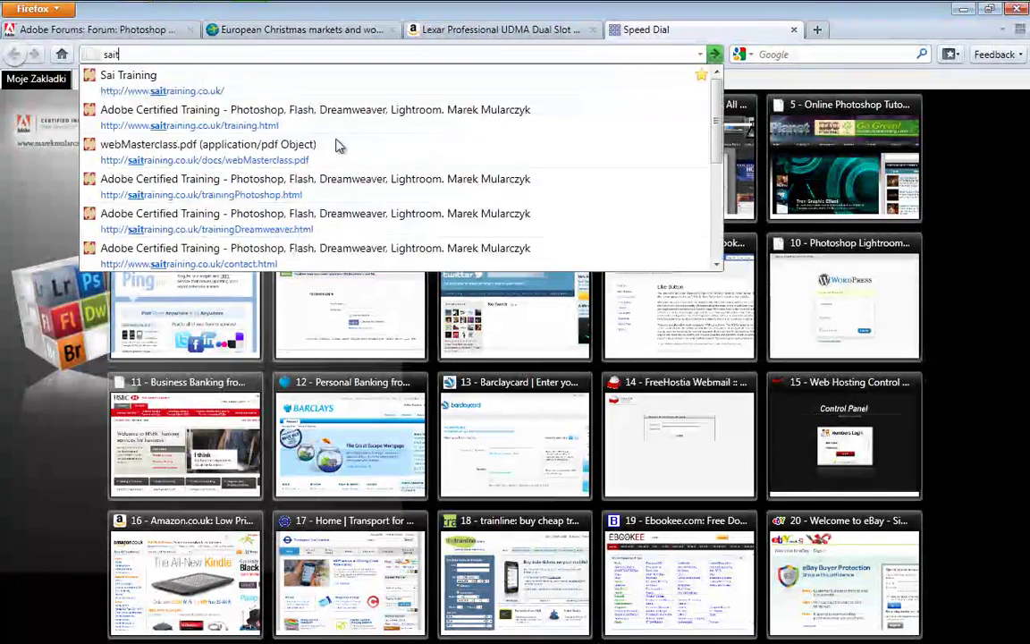
{"action": "left_click", "coordinate": [215, 88]}
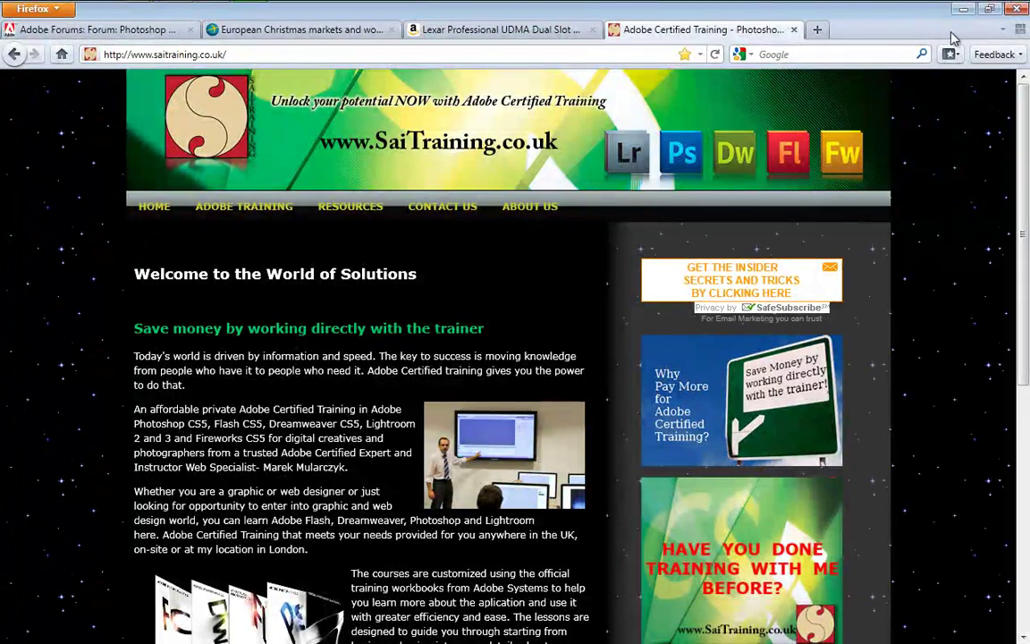
{"action": "left_click", "coordinate": [961, 13]}
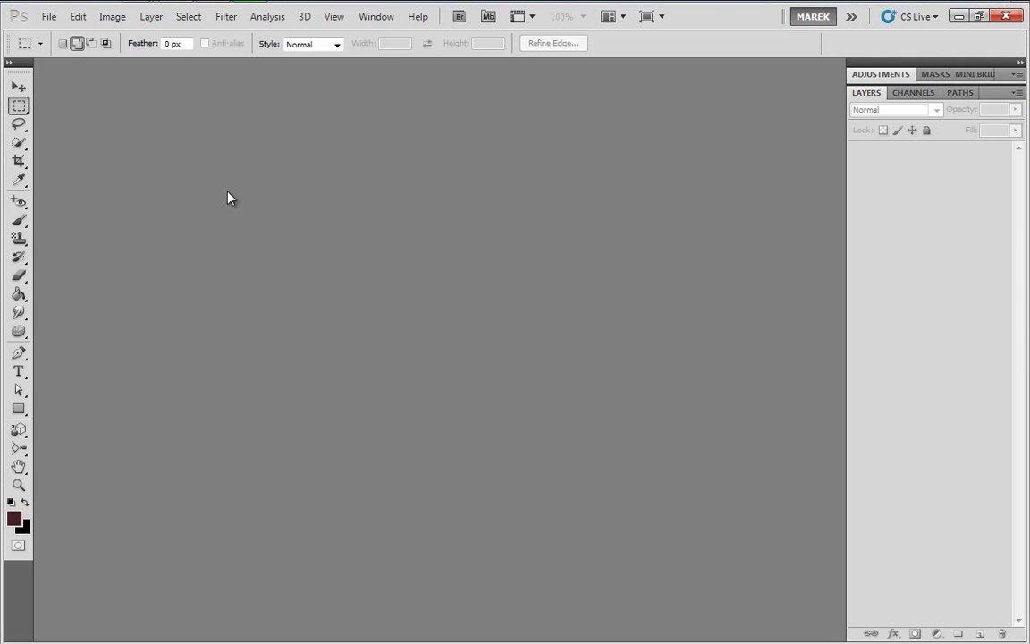
- Create a new white 1280 × 800 px, 72 ppi document using the Clipboard preset
{"action": "left_click", "coordinate": [50, 18]}
{"action": "left_click", "coordinate": [56, 34]}
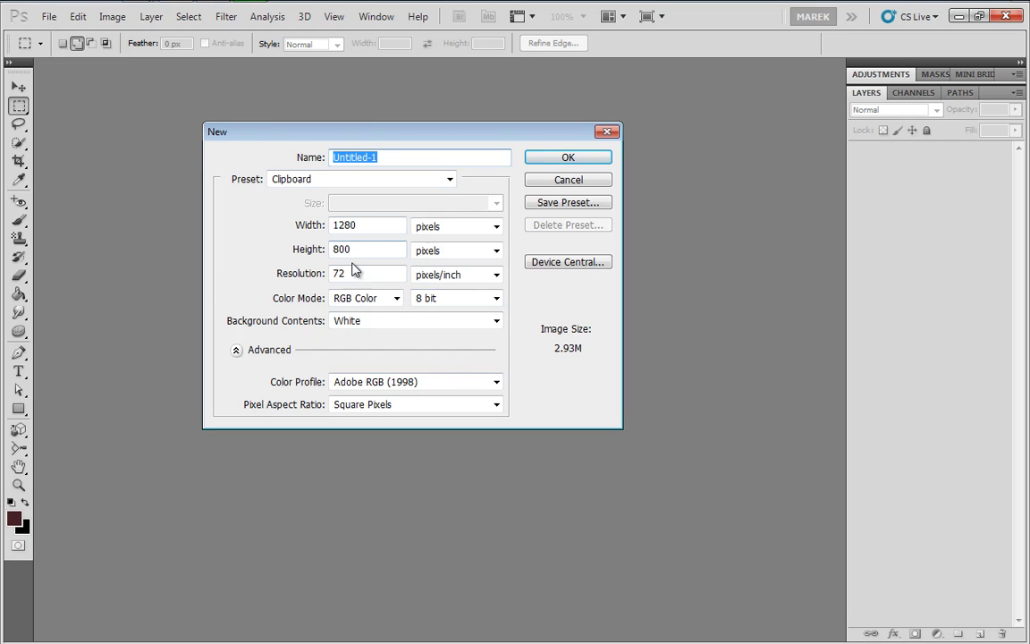
{"action": "left_click", "coordinate": [556, 161]}
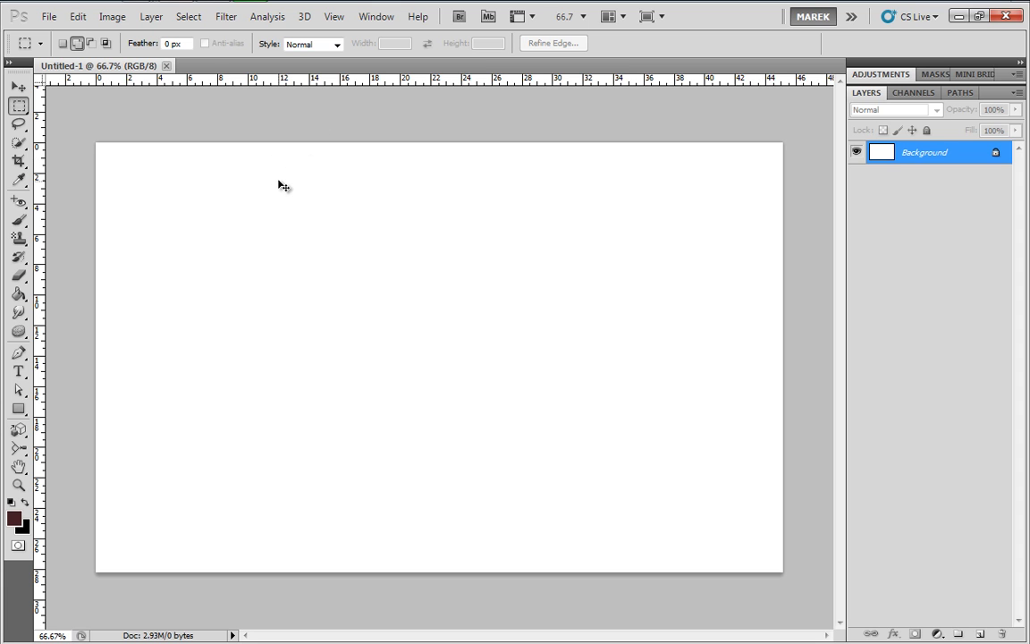
- Paste the website screenshot as Layer 1 and switch to the Move tool
{"action": "key", "text": "ctrl+v"}
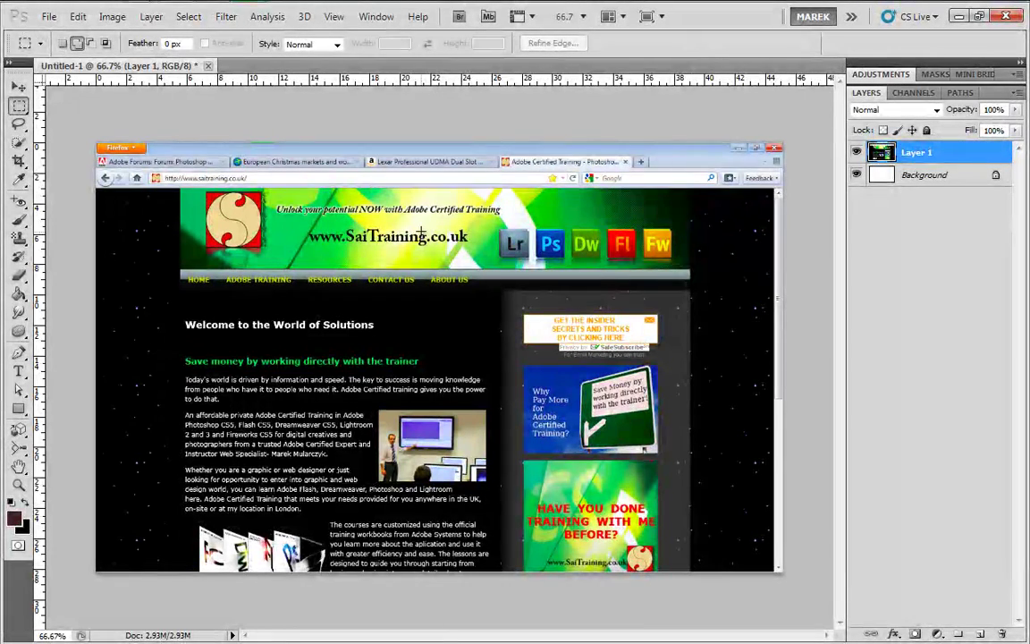
{"action": "left_click", "coordinate": [18, 86]}
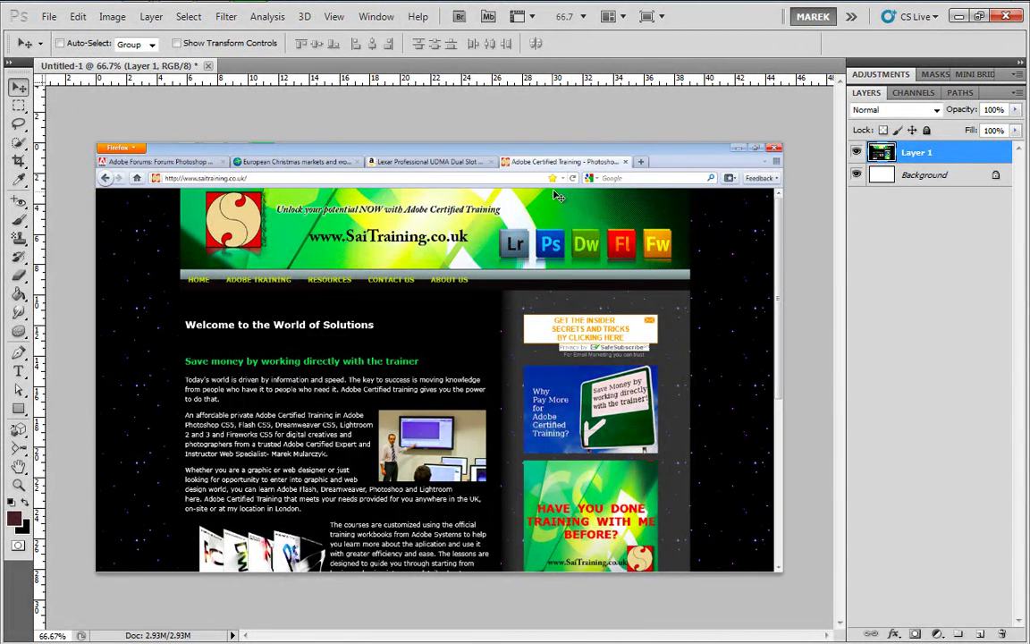
- Crop the canvas to 800 × 600 pixels and drag the screenshot so its banner sits at the top
{"action": "left_click", "coordinate": [112, 16]}
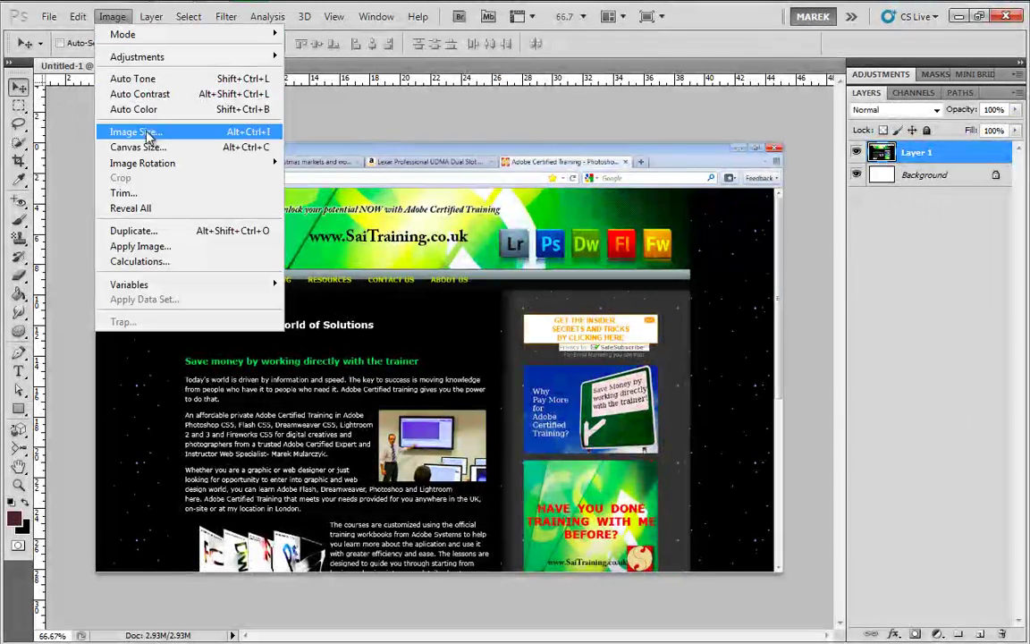
{"action": "left_click", "coordinate": [147, 147]}
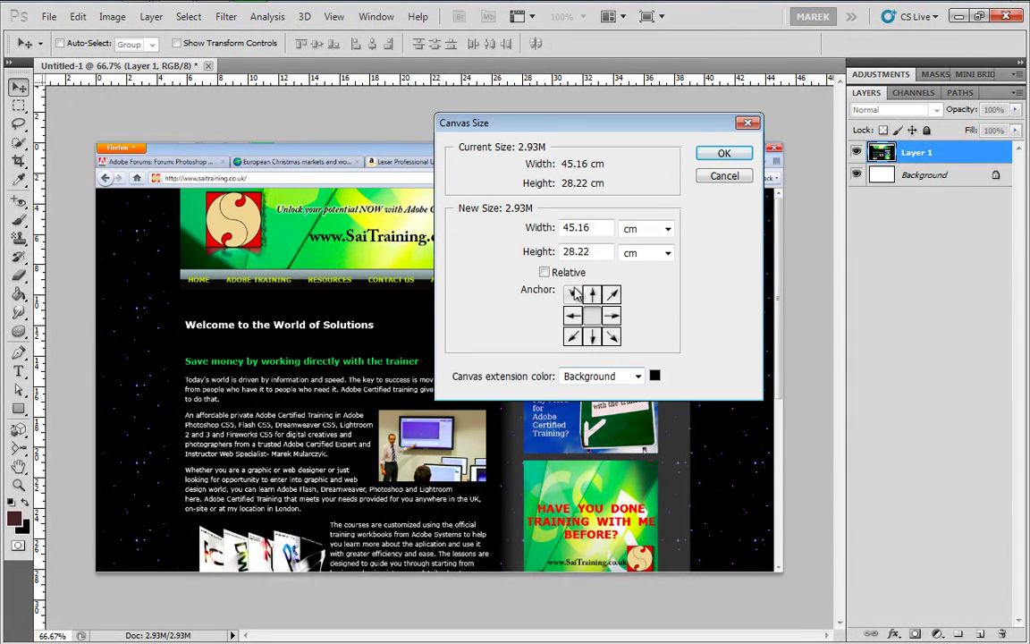
{"action": "left_click", "coordinate": [668, 229]}
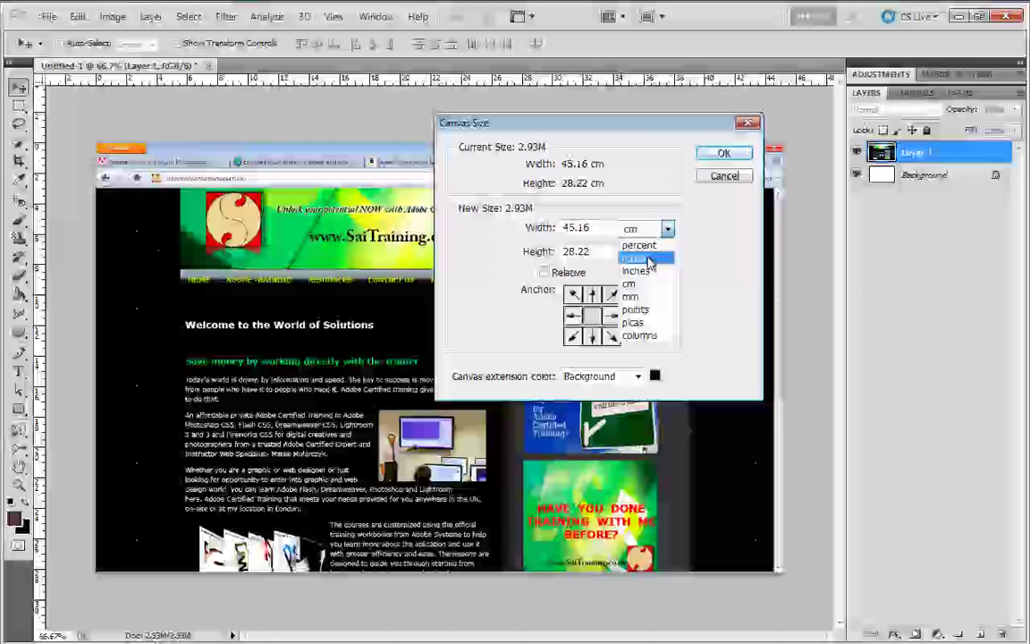
{"action": "left_click", "coordinate": [649, 258]}
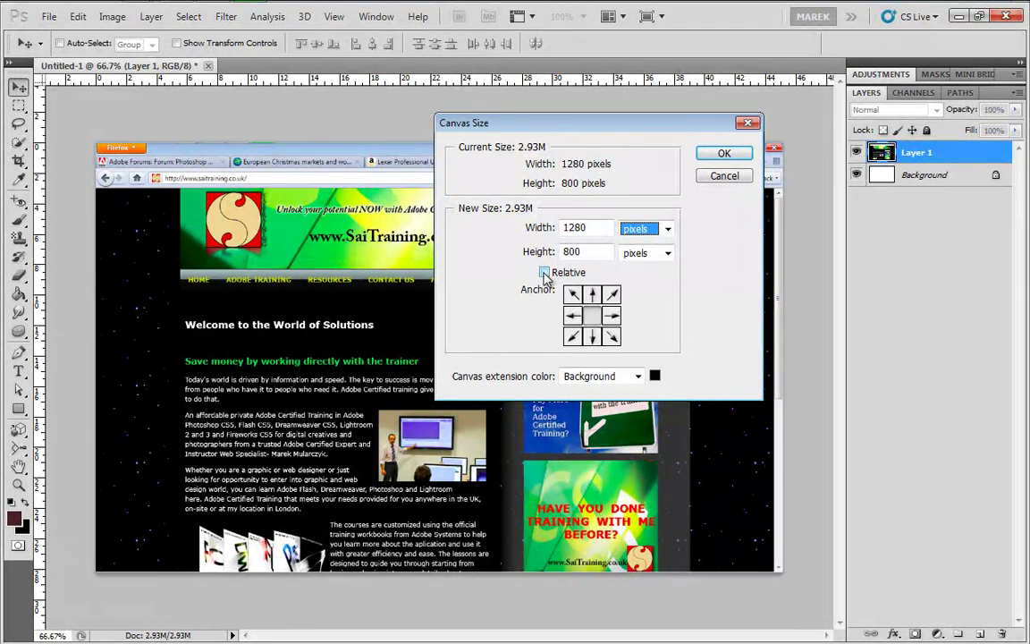
{"action": "double_click", "coordinate": [590, 228]}
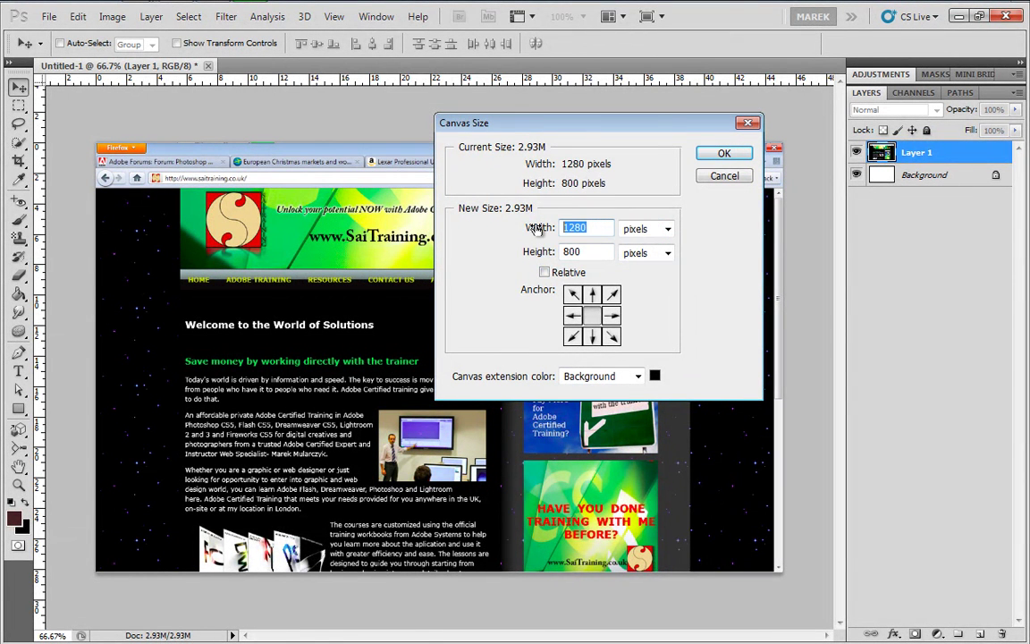
{"action": "type", "text": "800"}
{"action": "key", "text": "Tab"}
{"action": "key", "text": "Tab"}
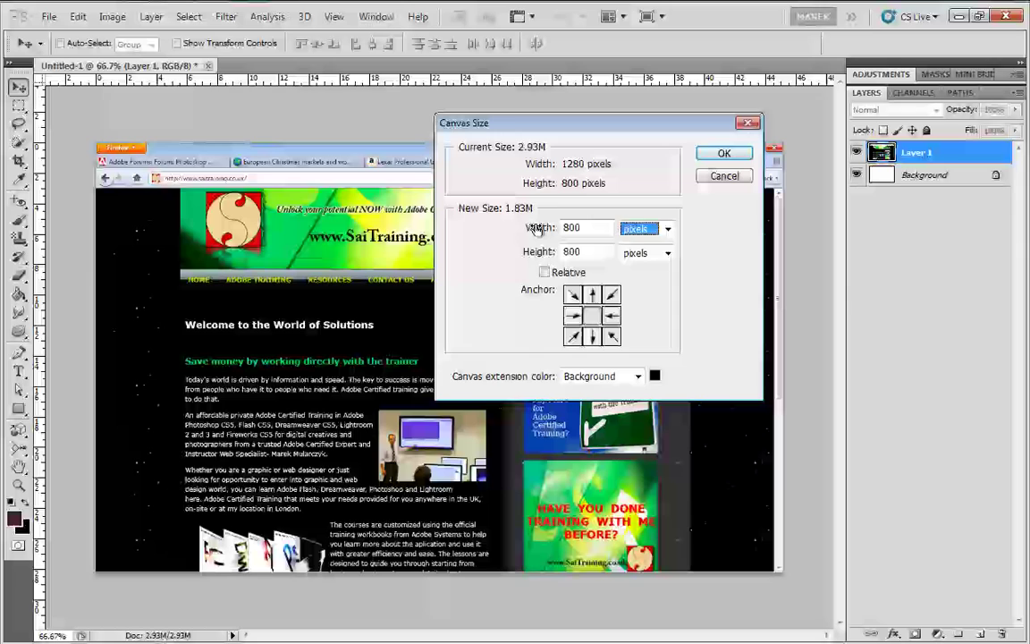
{"action": "type", "text": "6"}
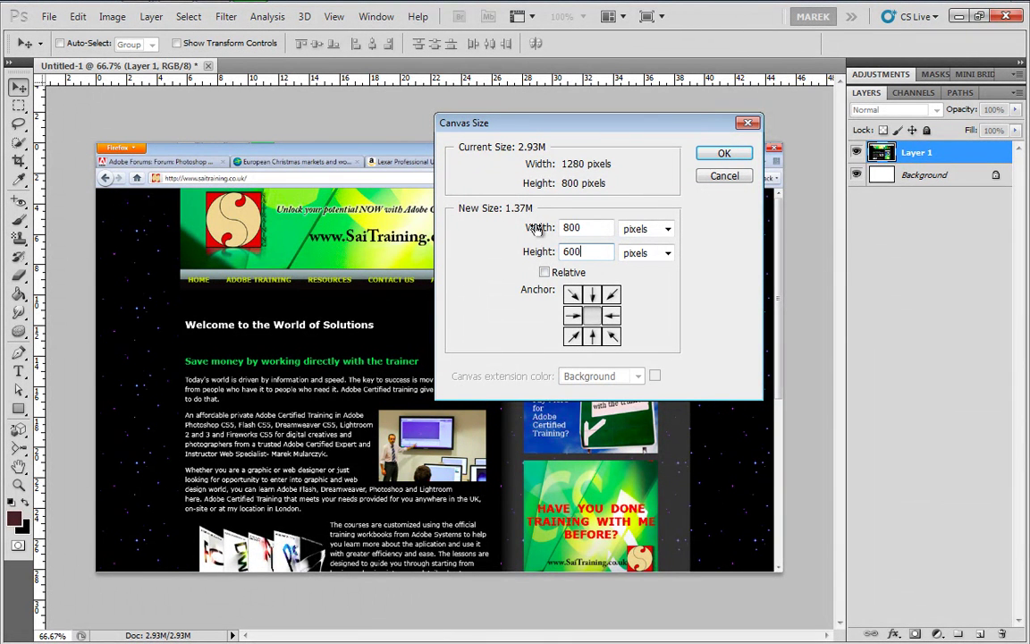
{"action": "left_click", "coordinate": [722, 154]}
{"action": "left_click", "coordinate": [476, 258]}
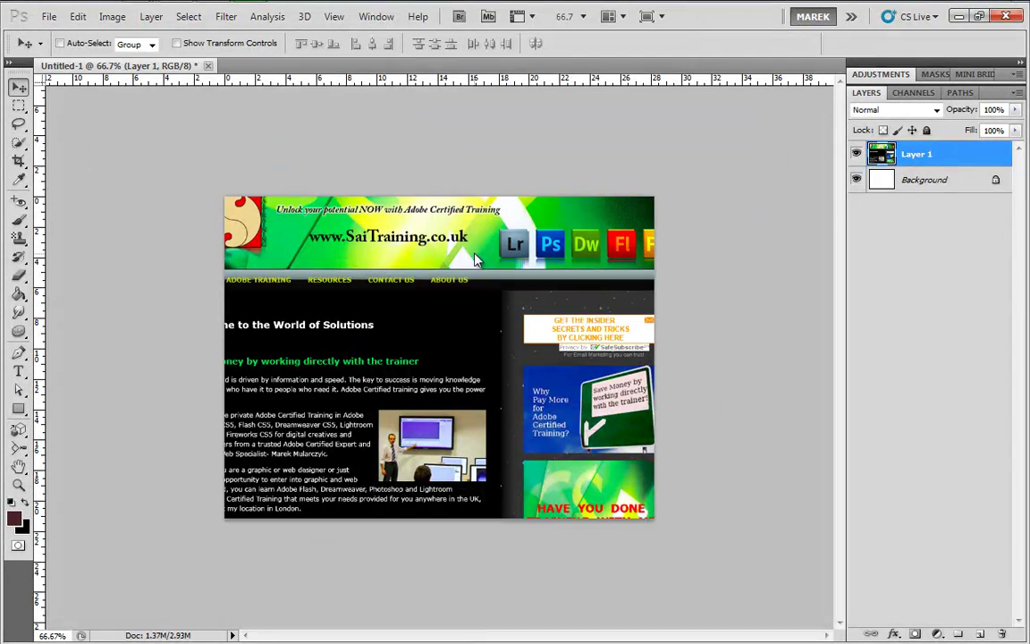
{"action": "left_click_drag", "start_coordinate": [405, 306], "coordinate": [380, 310]}
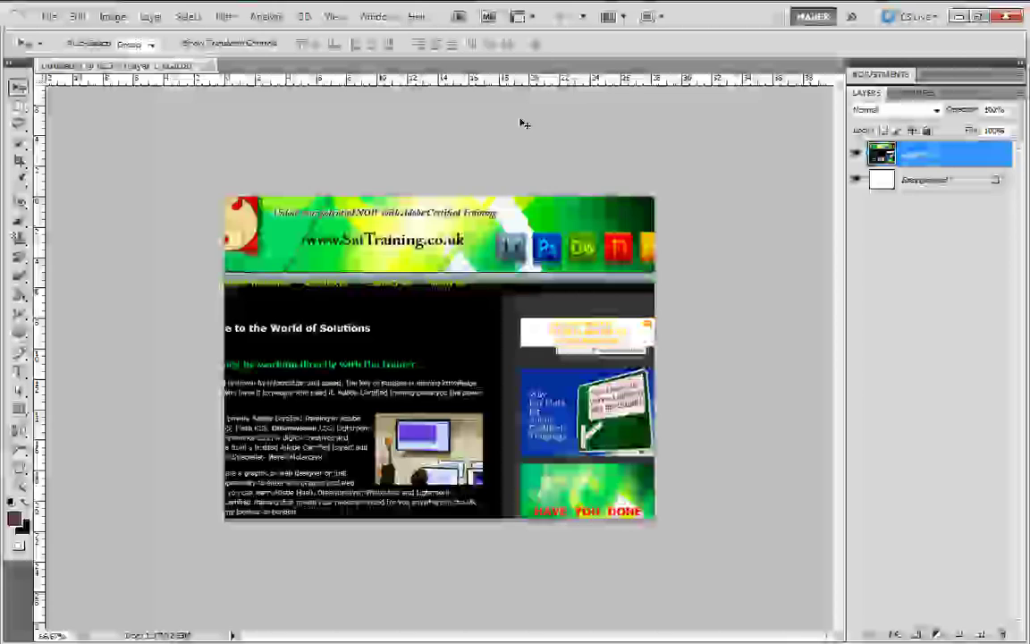
{"action": "left_click", "coordinate": [304, 18]}
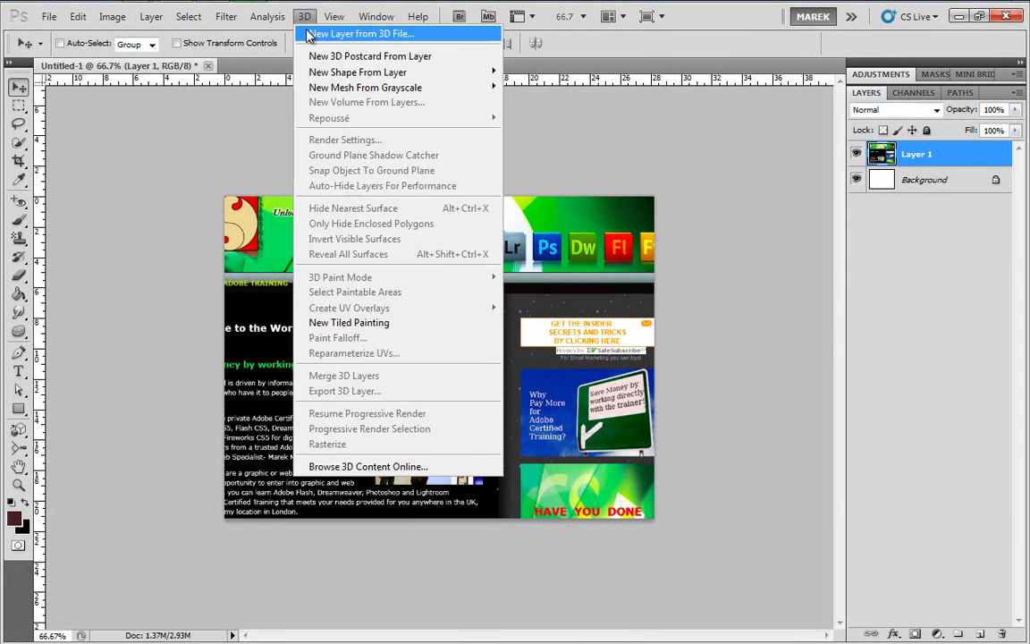
{"action": "left_click", "coordinate": [362, 56]}
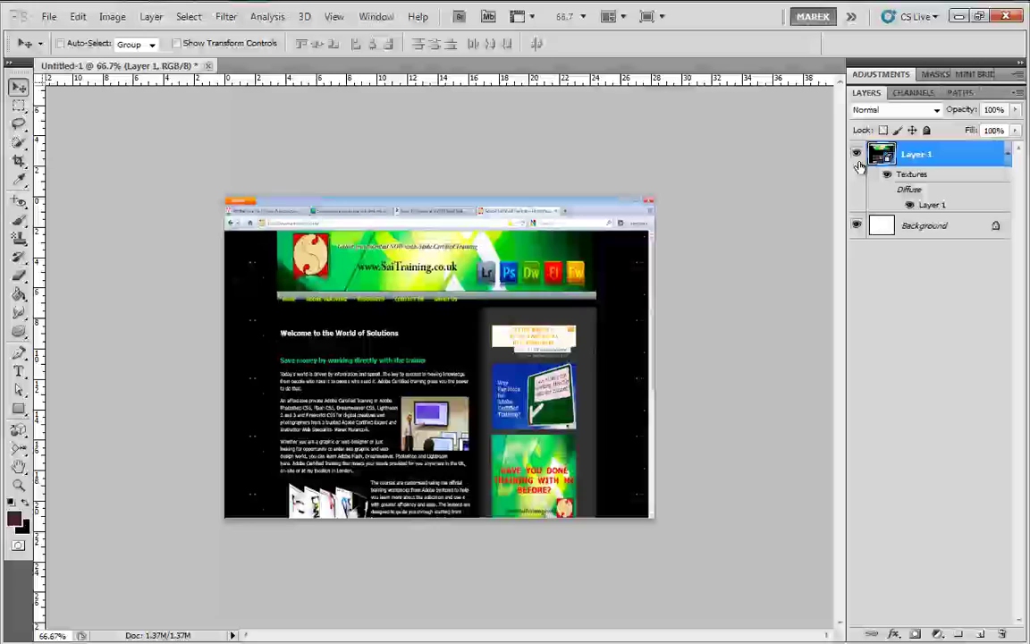
- Tilt the postcard with the 3D Object Rotate Tool to orientation X −16.7, Y −12.2, Z 0
{"action": "left_click", "coordinate": [21, 431]}
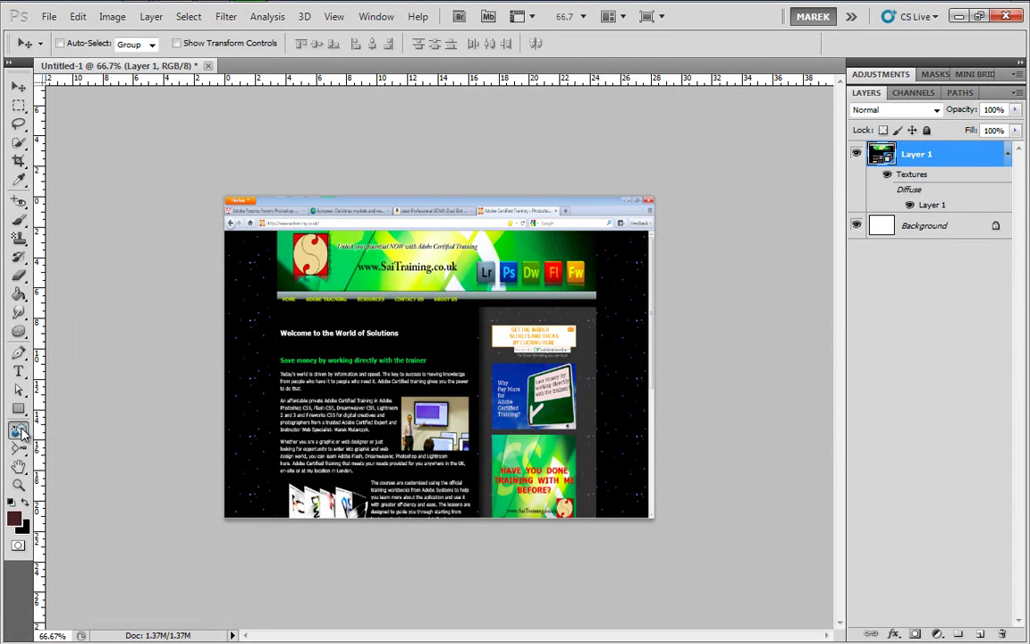
{"action": "left_click", "coordinate": [21, 432]}
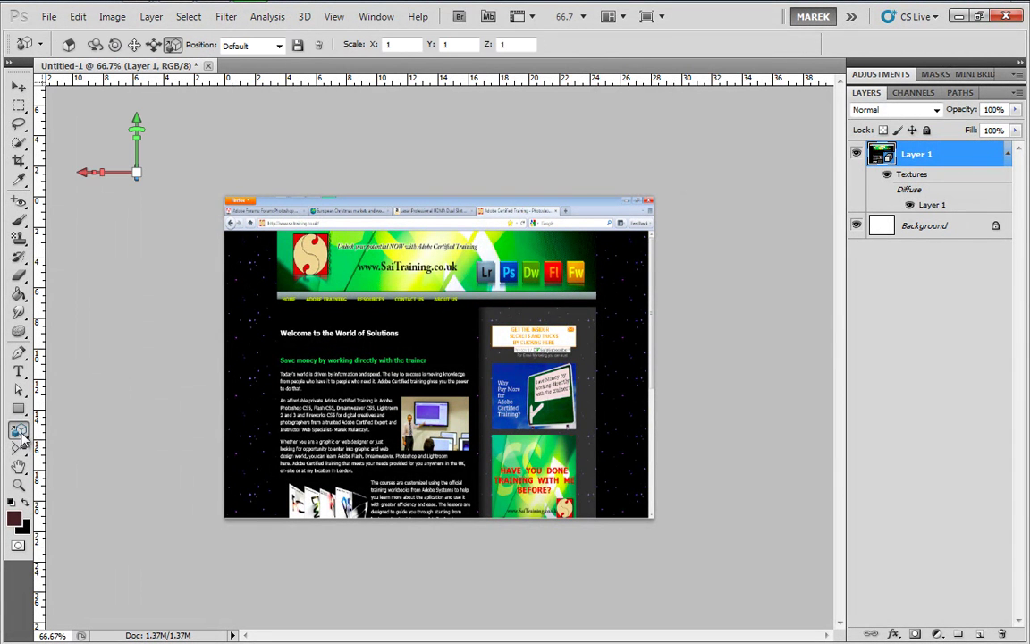
{"action": "left_click", "coordinate": [98, 428]}
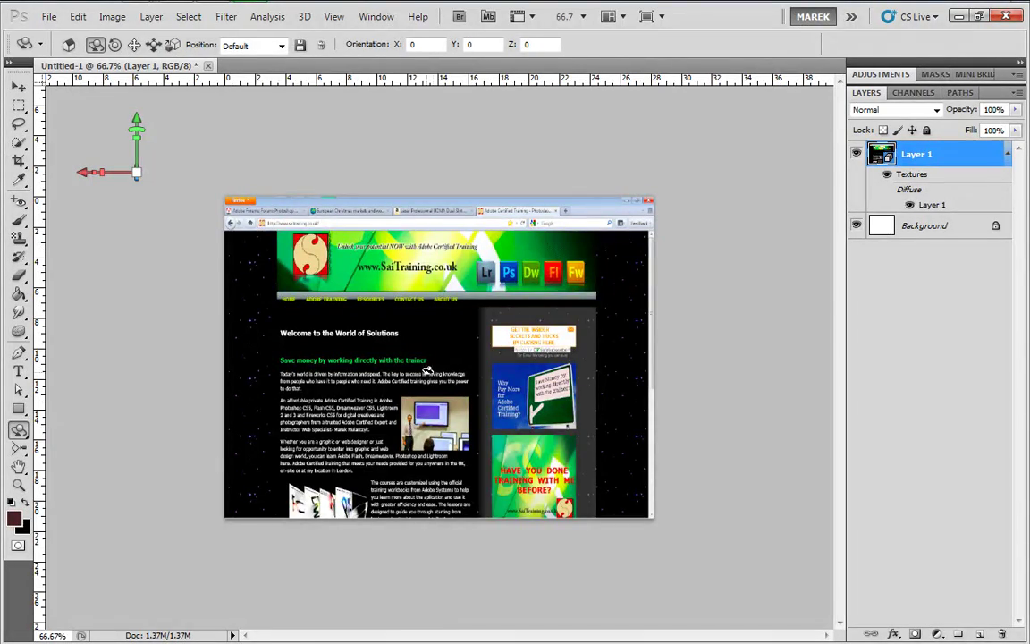
{"action": "left_click_drag", "start_coordinate": [438, 371], "coordinate": [407, 336]}
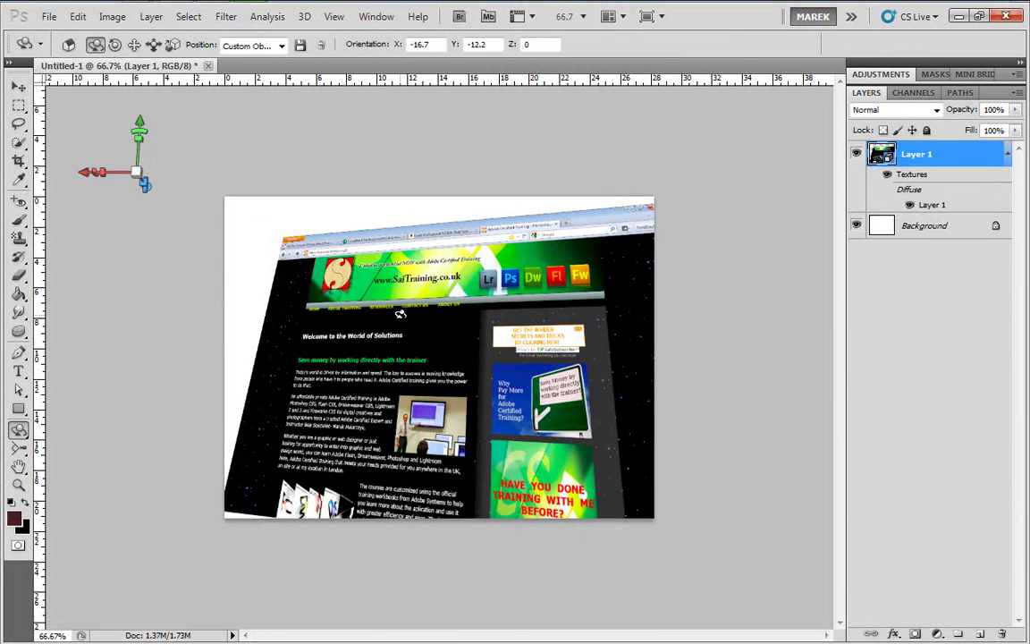
{"action": "left_click", "coordinate": [19, 430]}
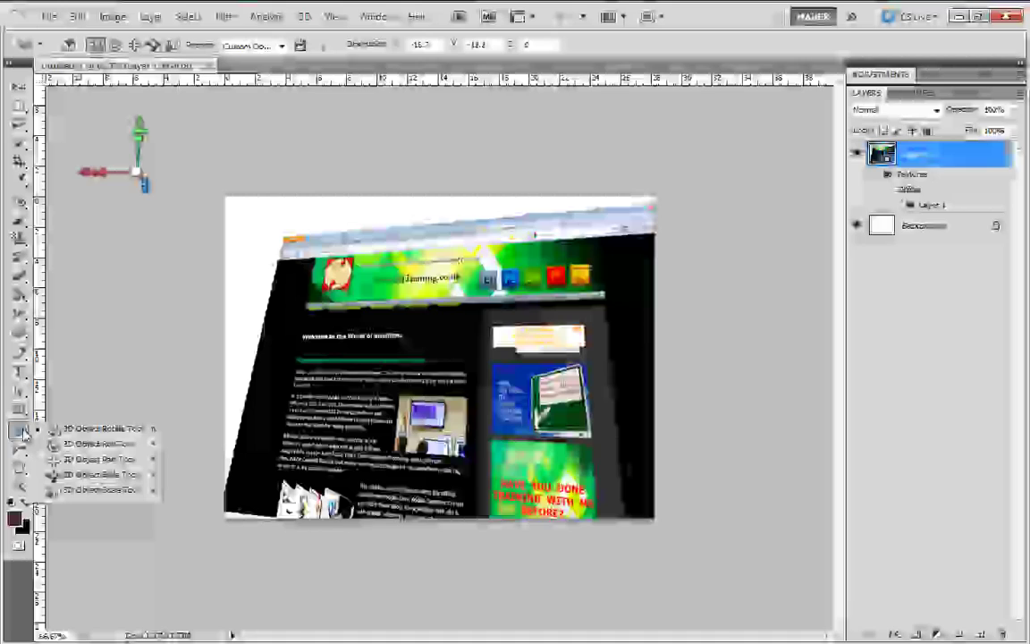
- Enlarge the postcard with 3D Scale, then pan it to position X 0.4809, Y 0.1234, Z 0
{"action": "left_click", "coordinate": [116, 489]}
{"action": "left_click_drag", "start_coordinate": [455, 374], "coordinate": [423, 299]}
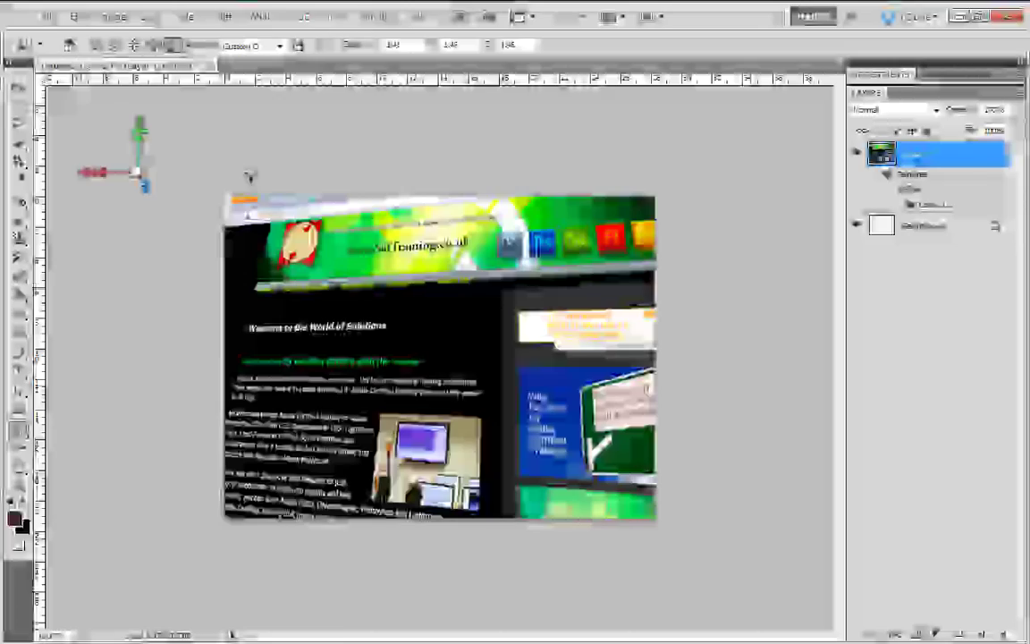
{"action": "left_click", "coordinate": [135, 44]}
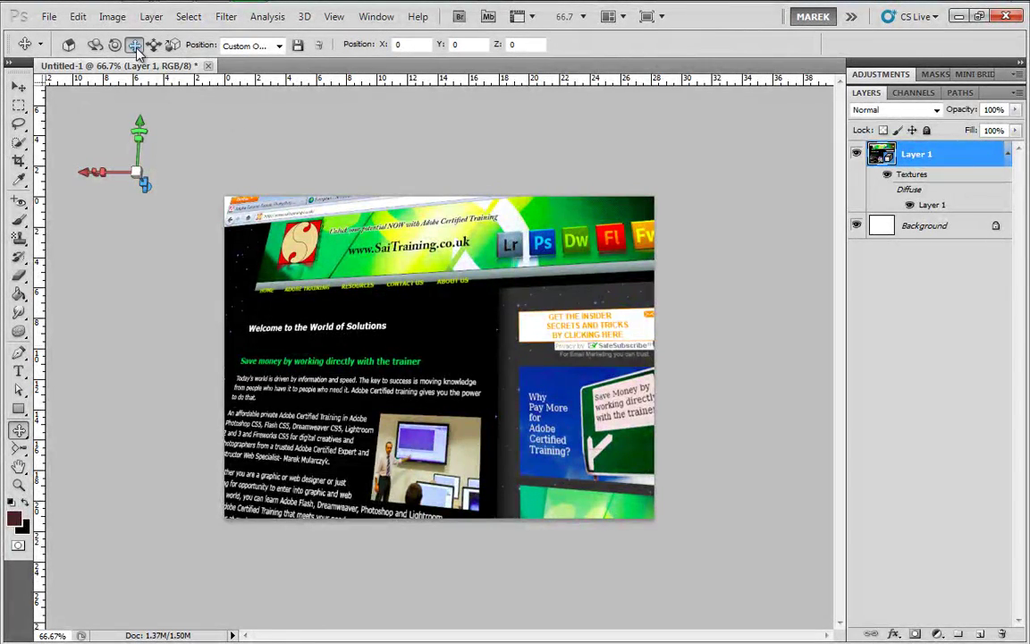
{"action": "left_click_drag", "start_coordinate": [476, 376], "coordinate": [394, 365]}
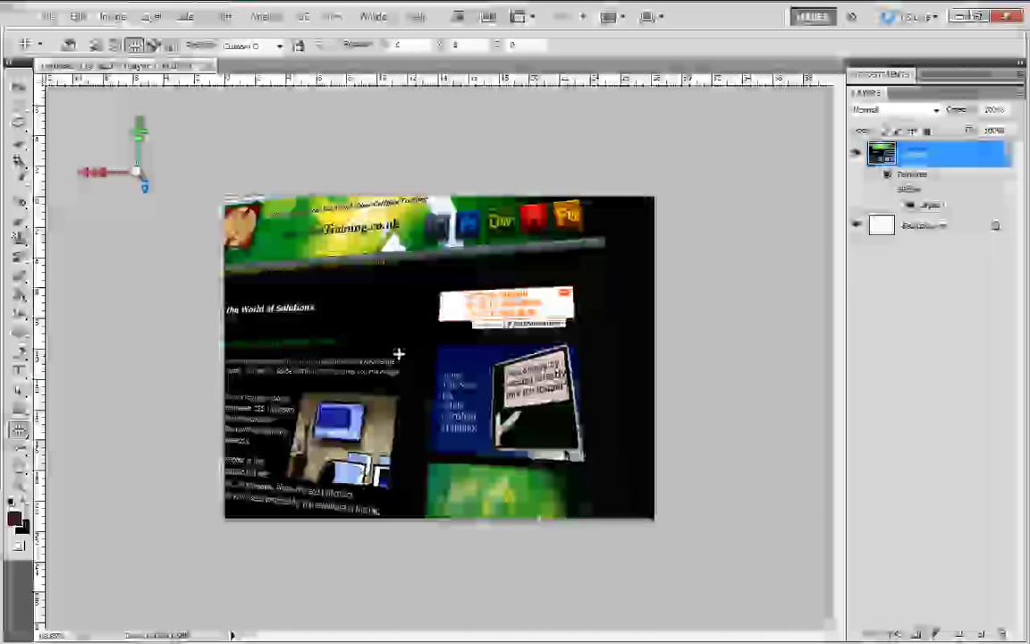
- With the 3D Zoom Camera Tool, give the camera a depth-of-field blur of 2
{"action": "left_click", "coordinate": [22, 449]}
{"action": "right_click", "coordinate": [25, 453]}
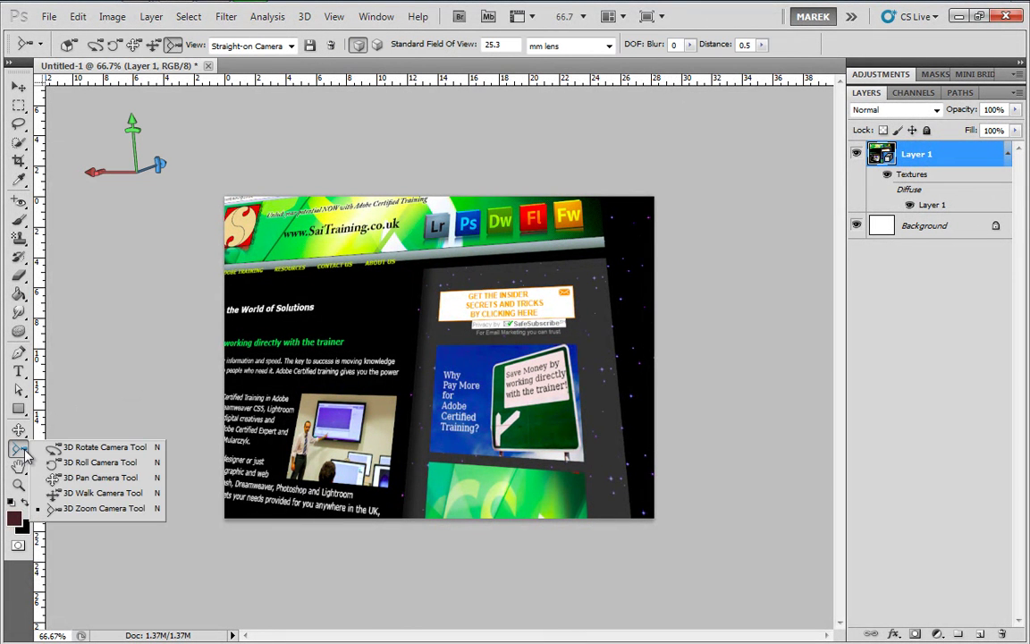
{"action": "left_click", "coordinate": [105, 508]}
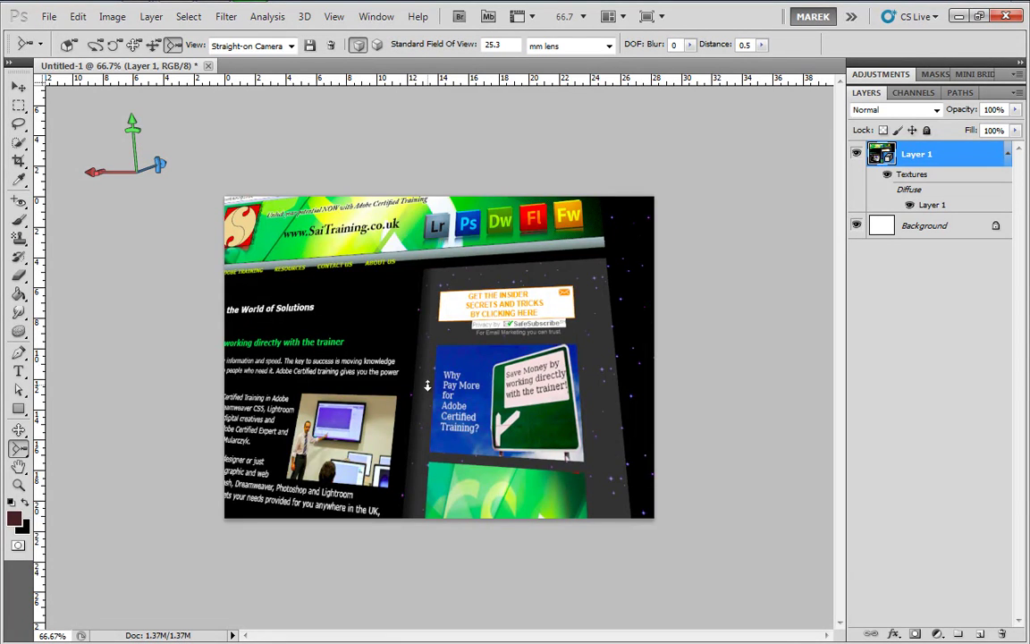
{"action": "left_click_drag", "start_coordinate": [428, 386], "coordinate": [425, 389]}
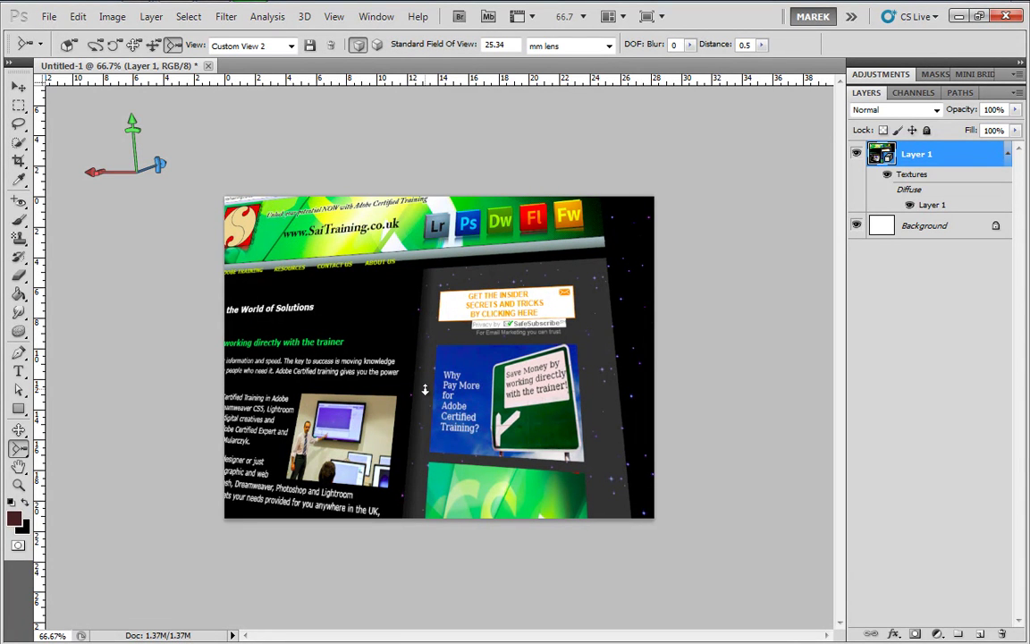
{"action": "left_click", "coordinate": [690, 44]}
{"action": "left_click_drag", "start_coordinate": [692, 64], "coordinate": [707, 64]}
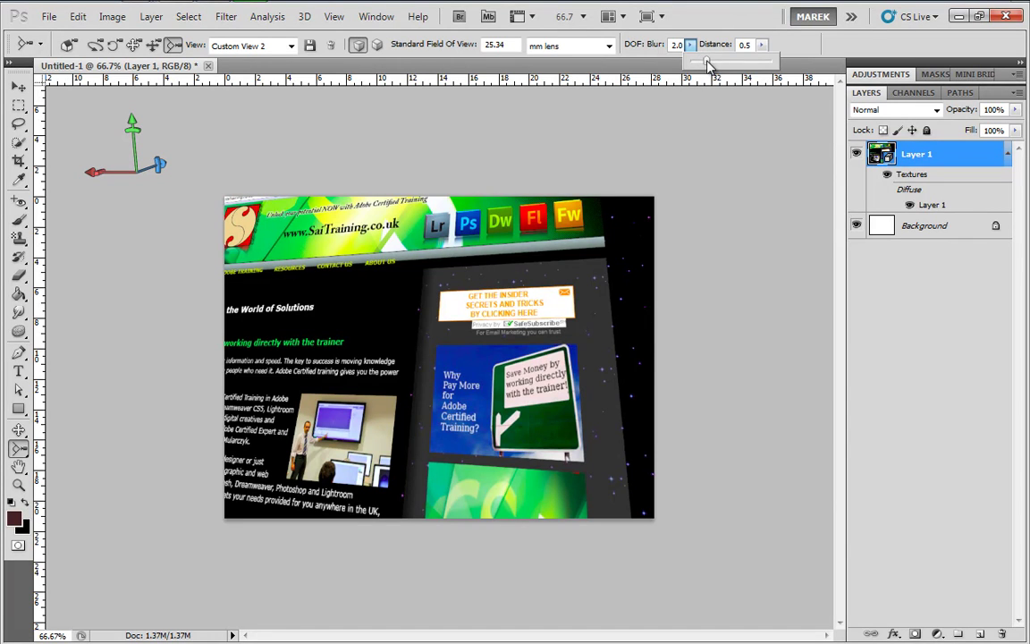
{"action": "left_click", "coordinate": [444, 375]}
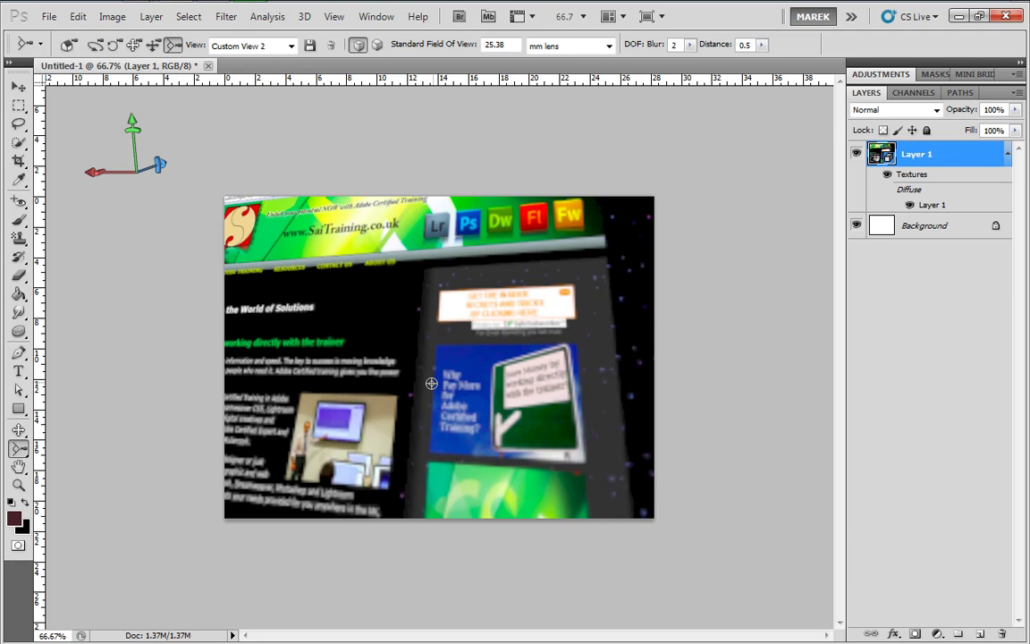
- Set the focus distance to 0.3 and raise the DOF Blur to 10
{"action": "left_click", "coordinate": [432, 383]}
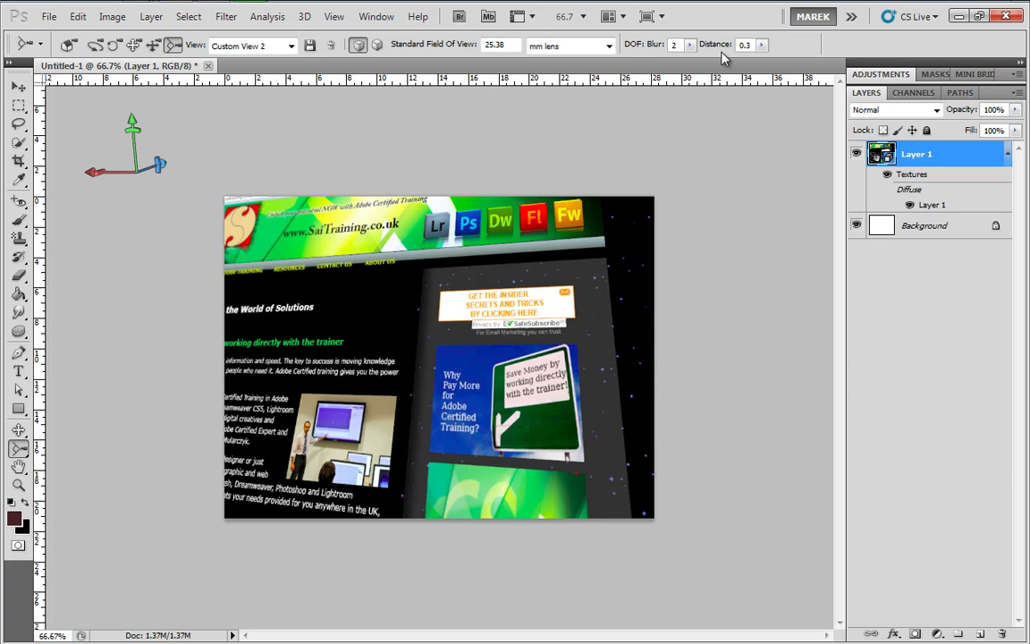
{"action": "left_click_drag", "start_coordinate": [689, 51], "coordinate": [720, 66]}
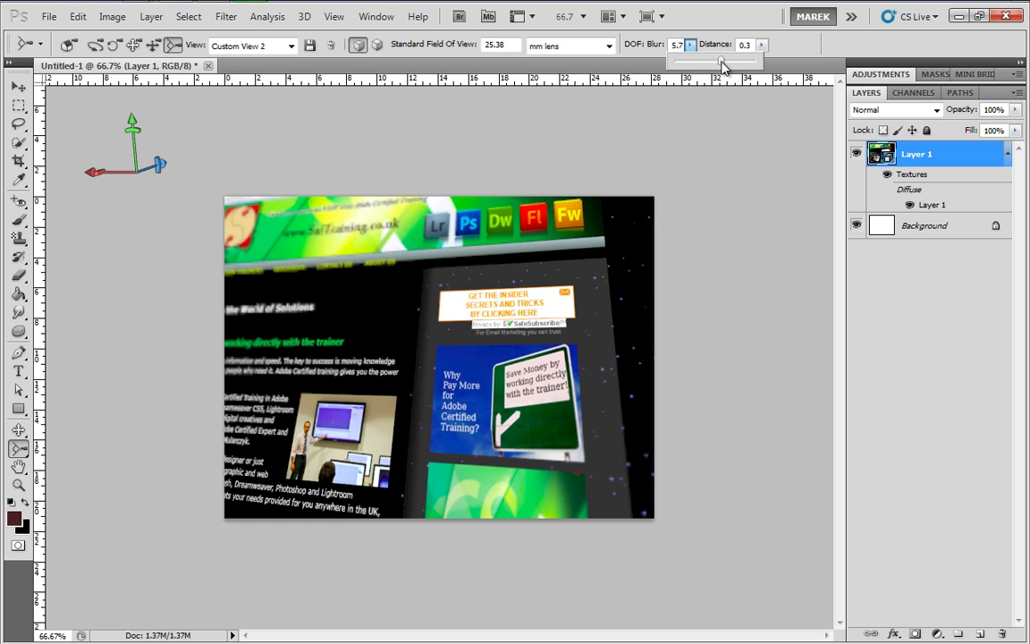
{"action": "left_click_drag", "start_coordinate": [722, 64], "coordinate": [735, 66]}
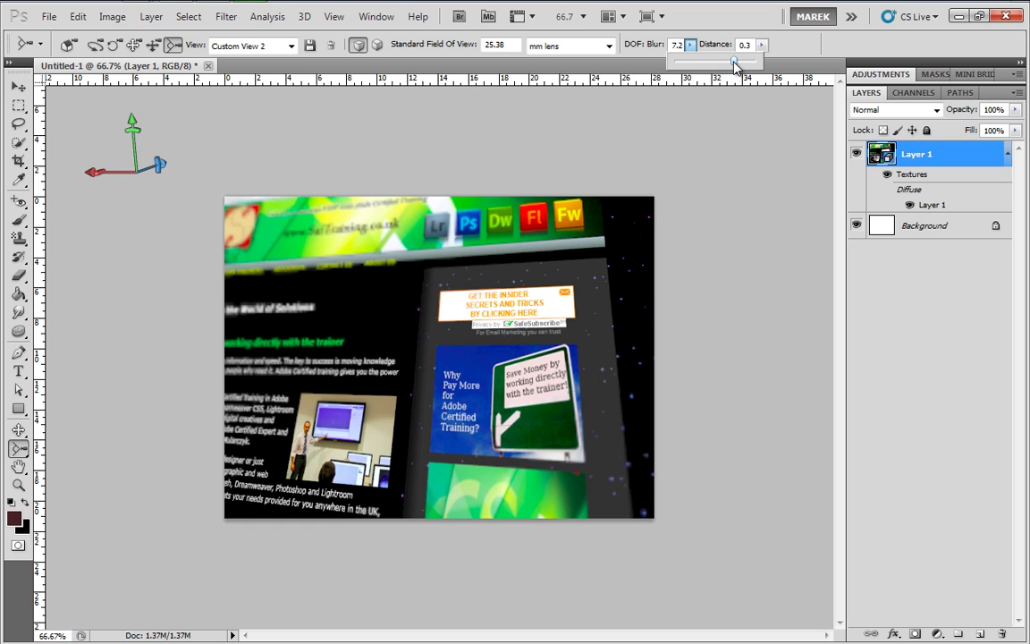
{"action": "left_click_drag", "start_coordinate": [734, 66], "coordinate": [740, 63]}
{"action": "left_click_drag", "start_coordinate": [739, 60], "coordinate": [738, 60]}
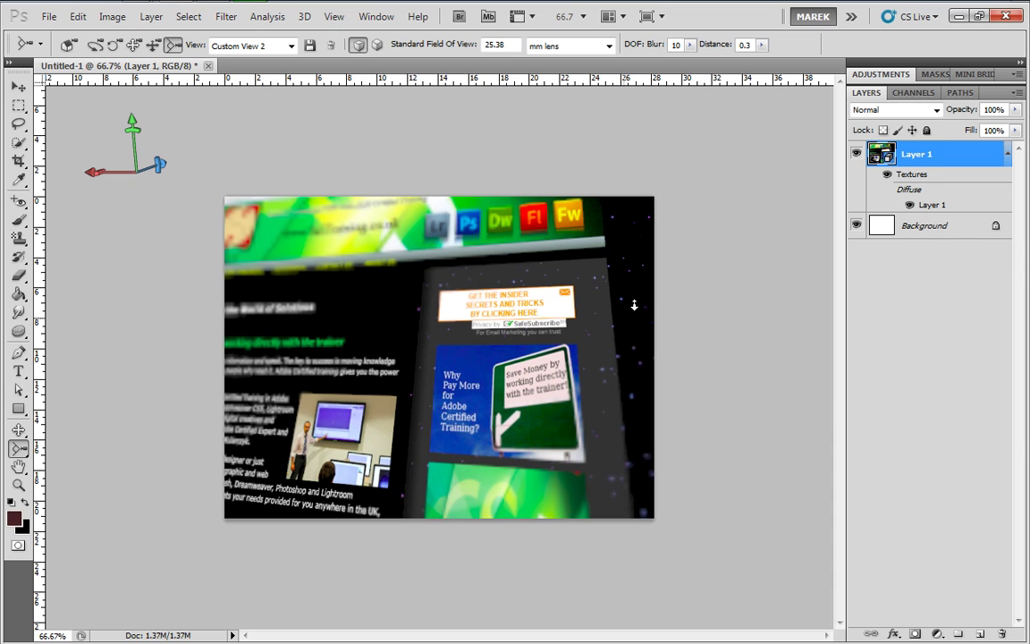
- Adjust the DOF focus distance to about 0.28, sharpening the right-side boxes while the header stays soft
{"action": "left_click", "coordinate": [762, 45]}
{"action": "left_click_drag", "start_coordinate": [762, 51], "coordinate": [754, 60]}
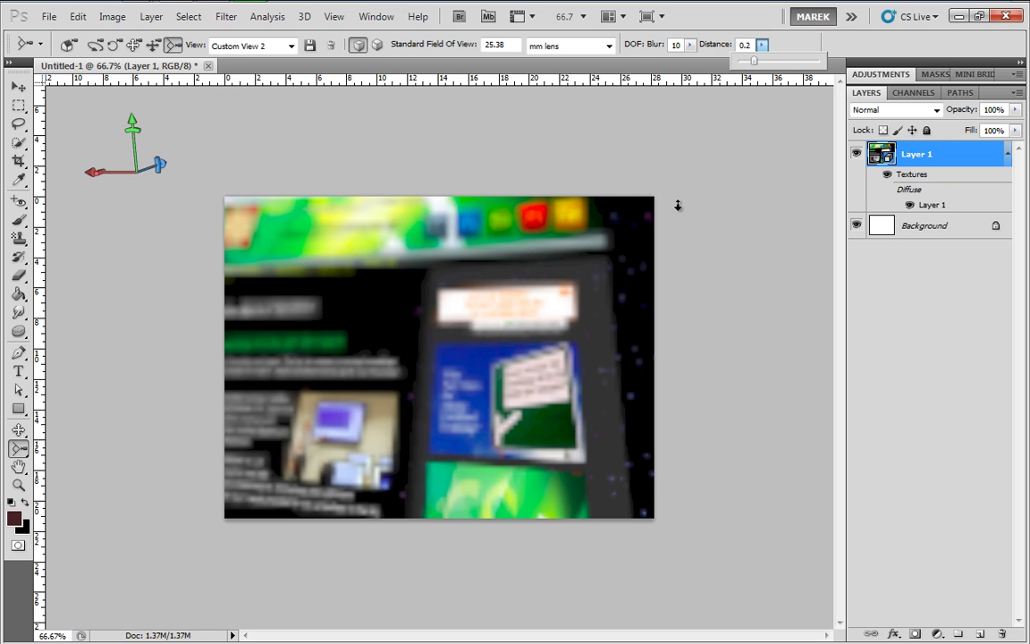
{"action": "mouse_move", "coordinate": [754, 60]}
{"action": "left_mouse_down"}
{"action": "mouse_move", "coordinate": [769, 61]}
{"action": "mouse_move", "coordinate": [758, 61]}
{"action": "left_mouse_up"}
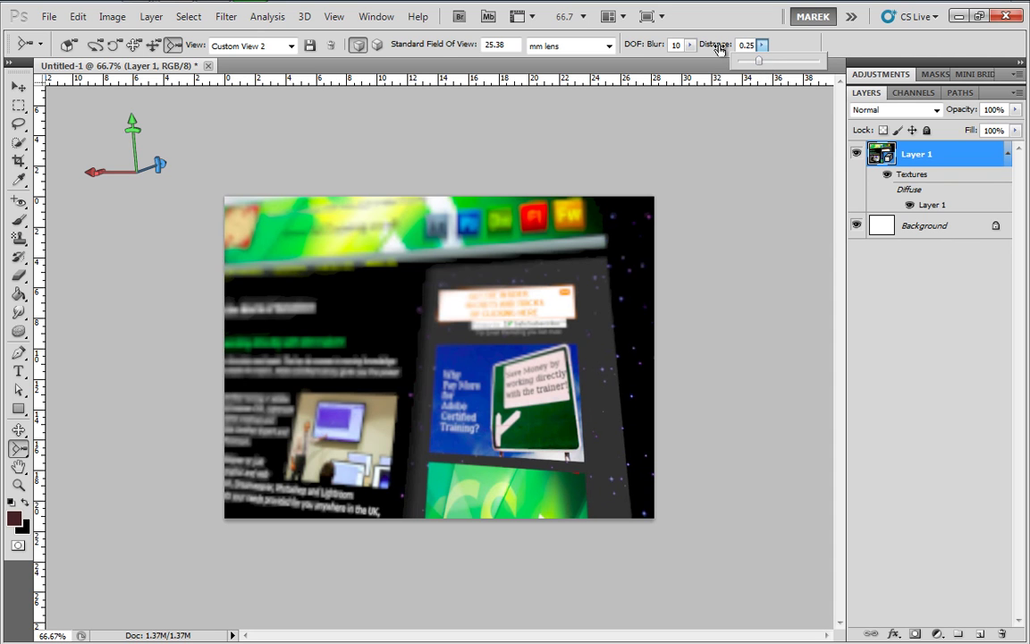
{"action": "left_click_drag", "start_coordinate": [723, 47], "coordinate": [725, 46]}
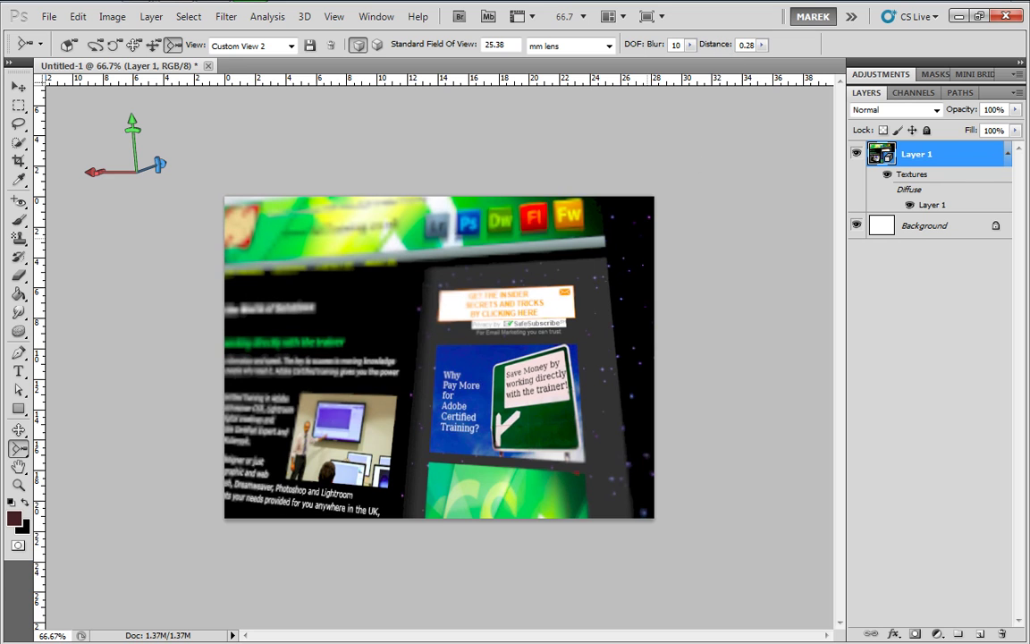